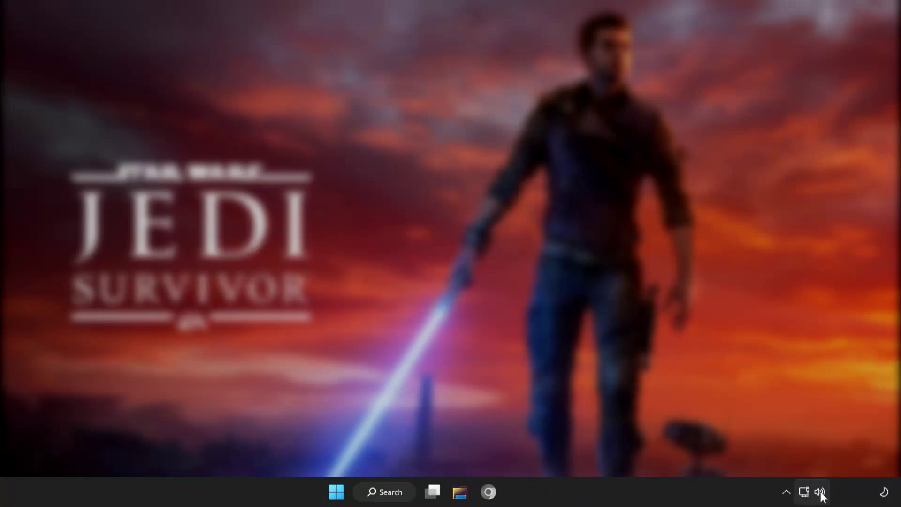
Step: Change the output device from CABLE Input to Speakers (High Definition Audio Device) in Quick Settings
click(820, 491)
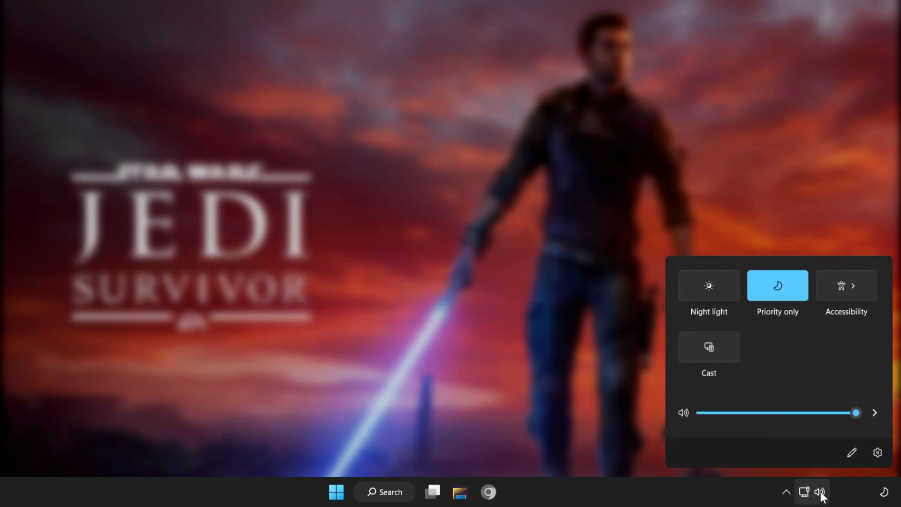
click(874, 413)
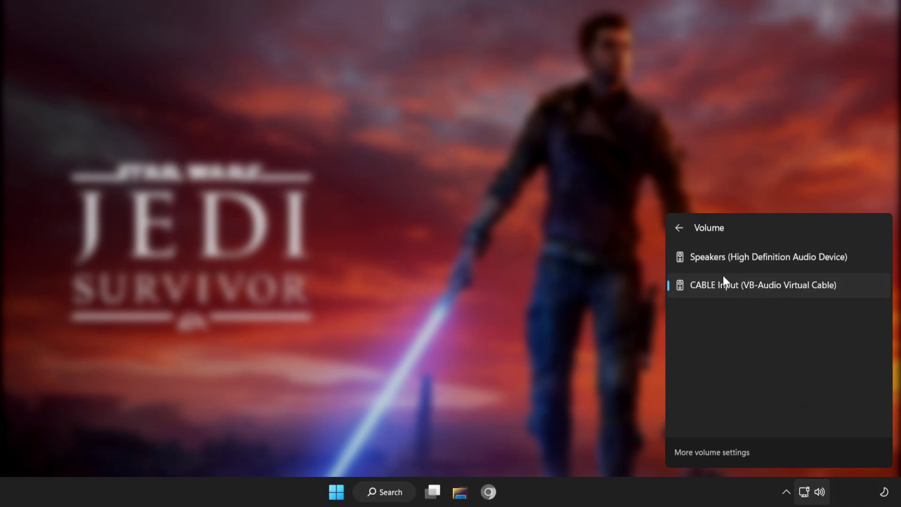
click(745, 261)
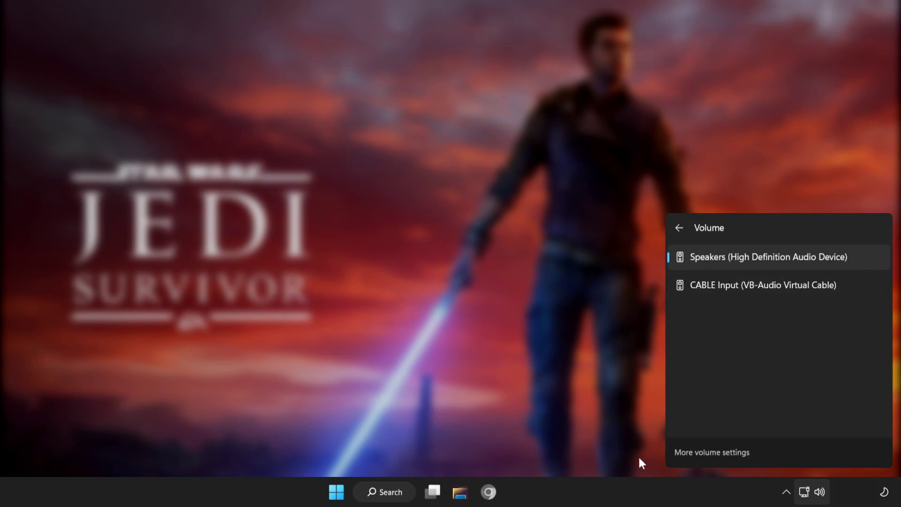
Step: Dismiss the output device list and restart the PC from the Start menu power options
click(266, 501)
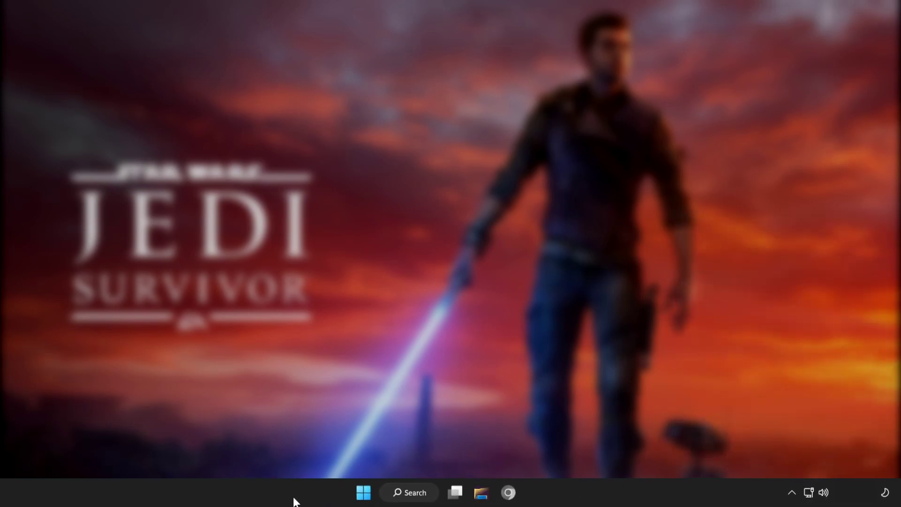
click(377, 497)
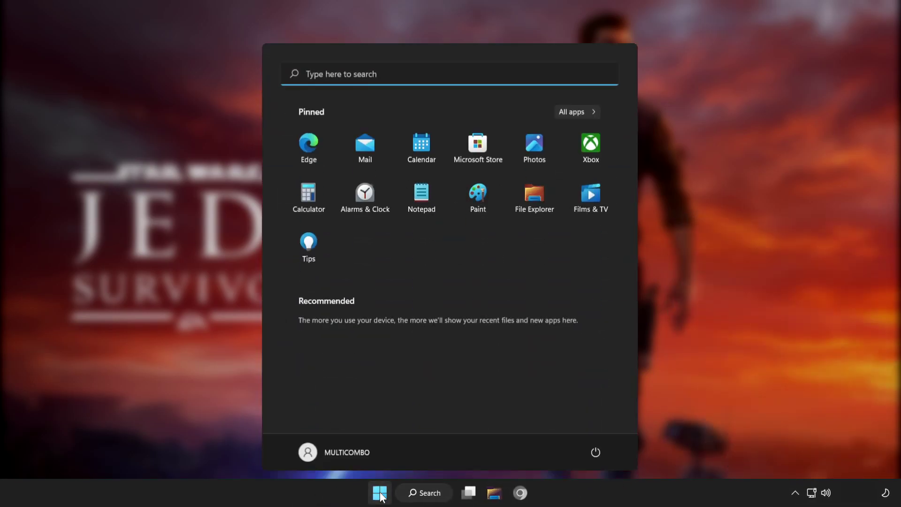
click(598, 451)
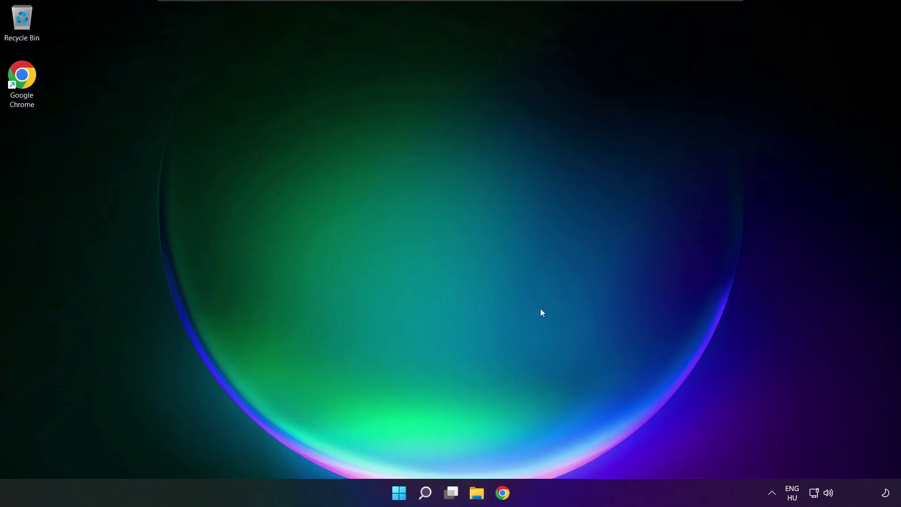
Step: Keep Speakers as the output at volume 100 and scroll the Sound page to Advanced
click(829, 494)
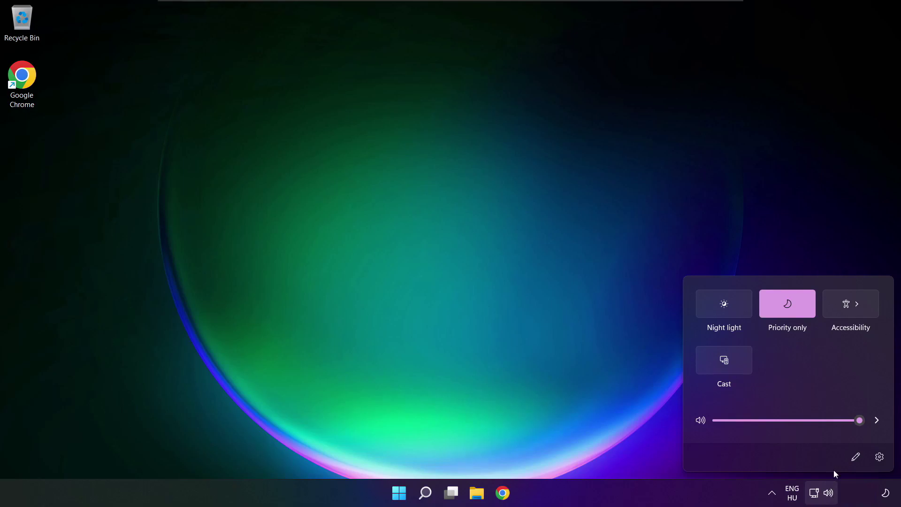
click(876, 422)
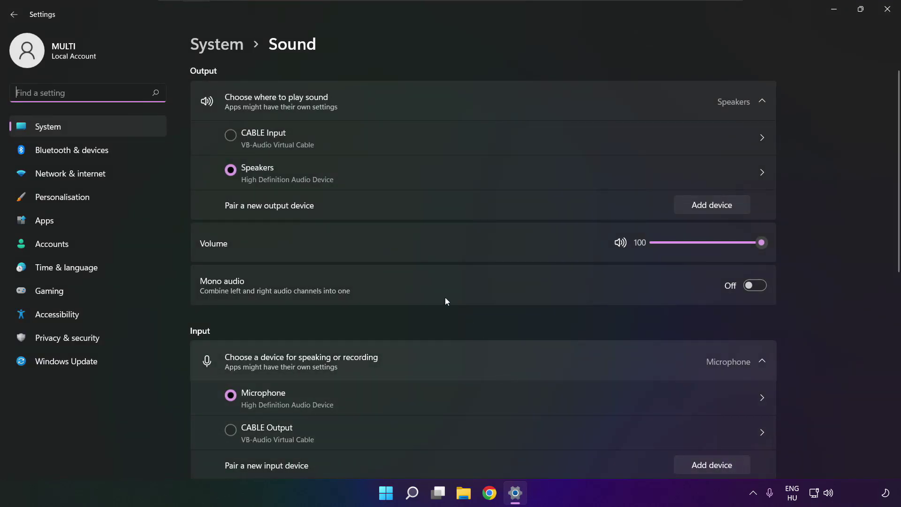
click(236, 170)
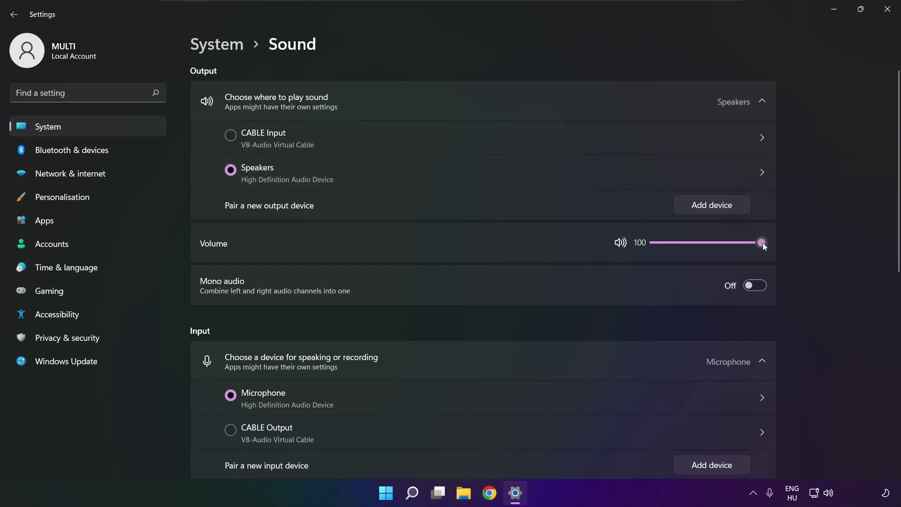
mouse_move(762, 243)
mouse_down()
mouse_move(709, 242)
mouse_move(778, 242)
mouse_up()
scroll(896, 308, down, 3)
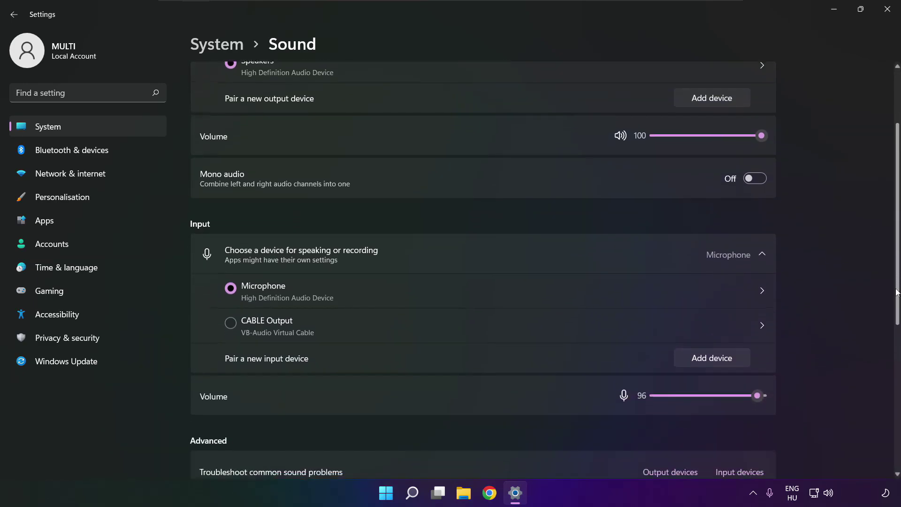
drag(897, 308, 895, 393)
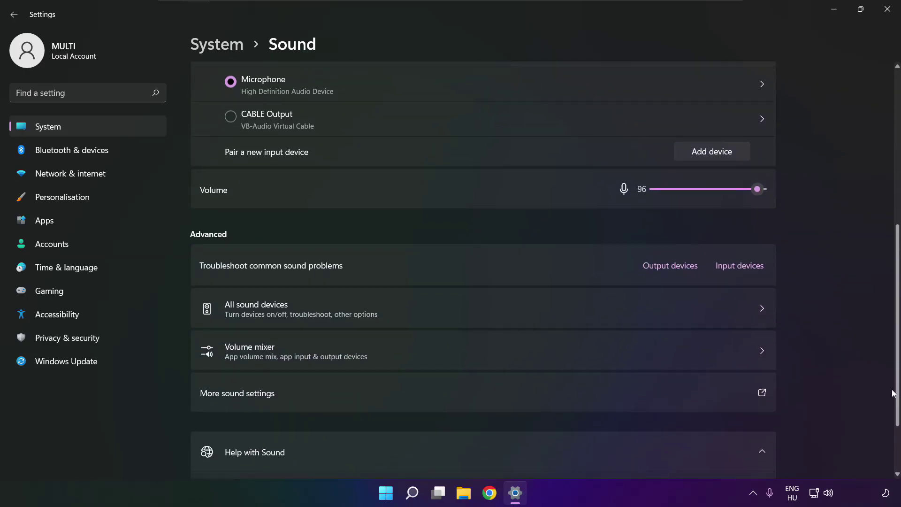
Step: In the classic Sound panel, disable CABLE Input and bring up the Speakers options
click(371, 396)
click(366, 211)
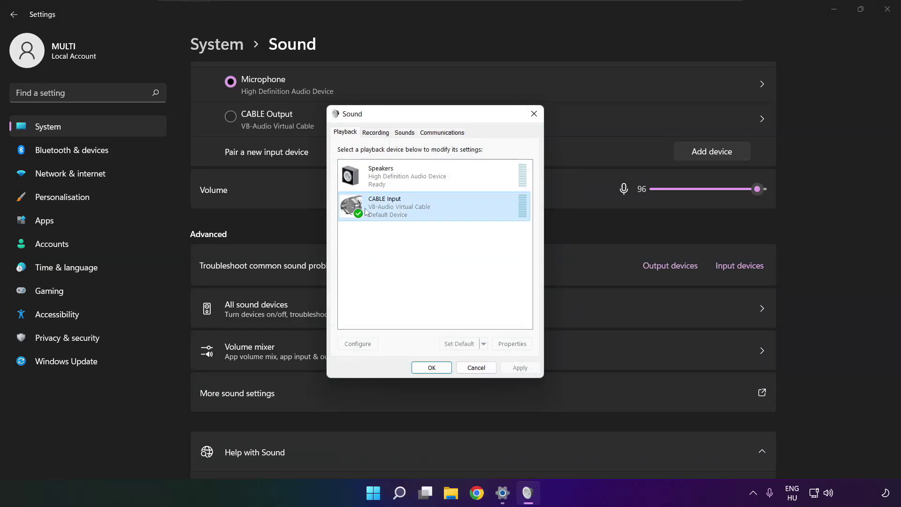
right_click(478, 208)
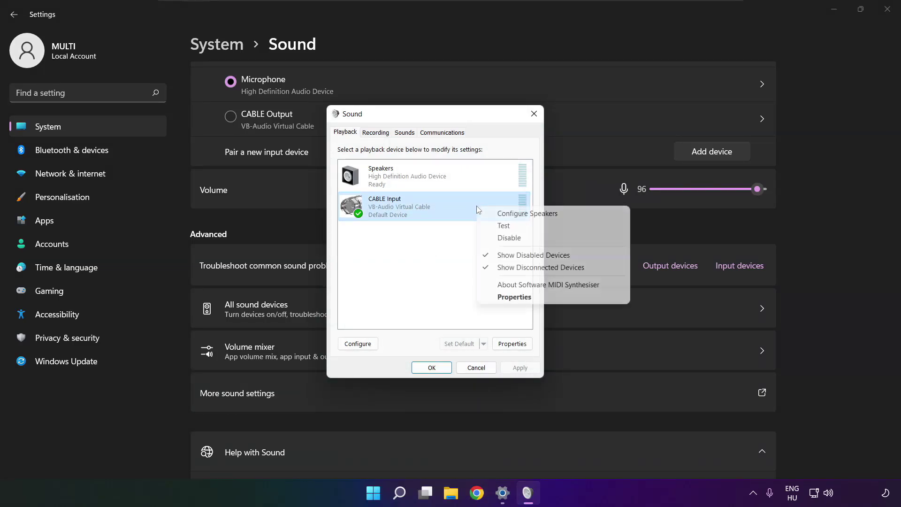
click(523, 237)
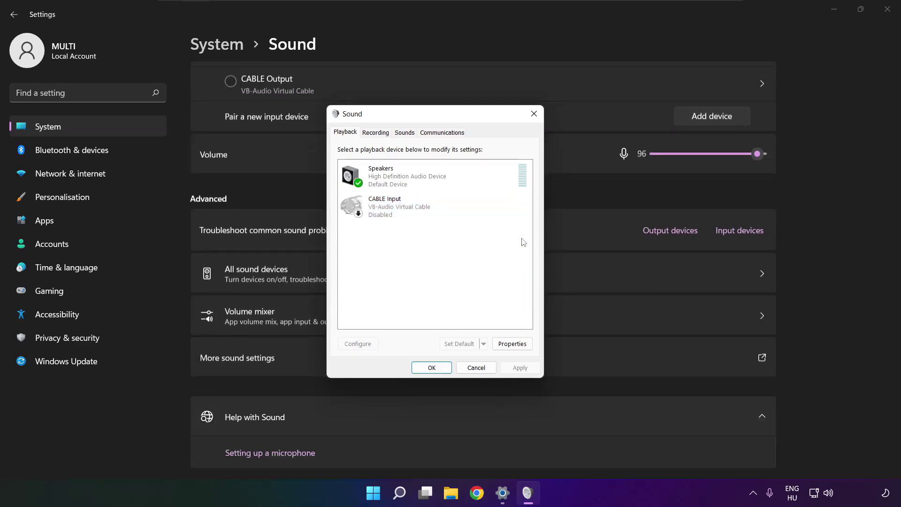
click(415, 183)
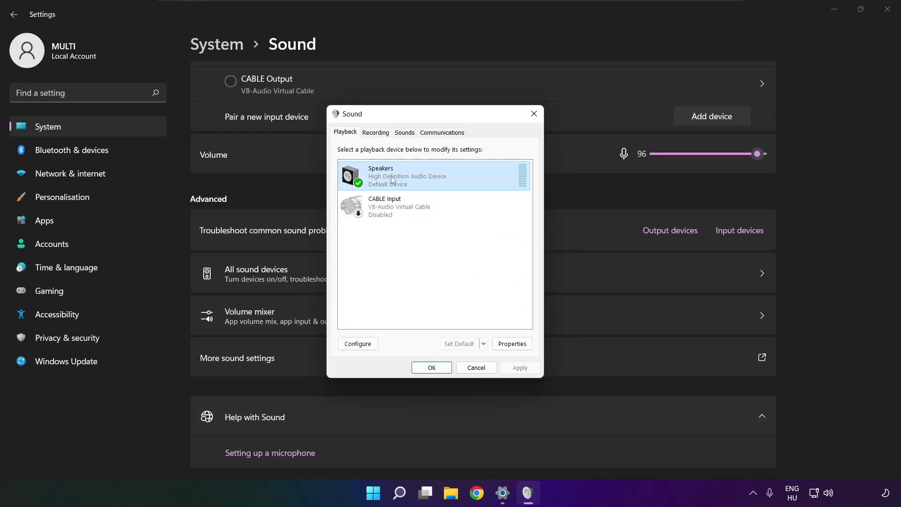
right_click(436, 181)
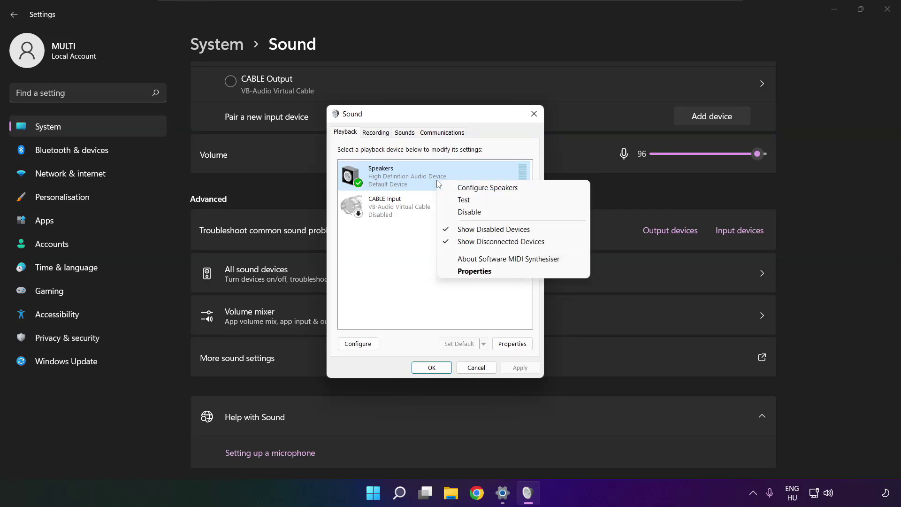
Step: Configure the Speakers as 7.1 Surround, keeping all optional and full-range speakers
click(498, 190)
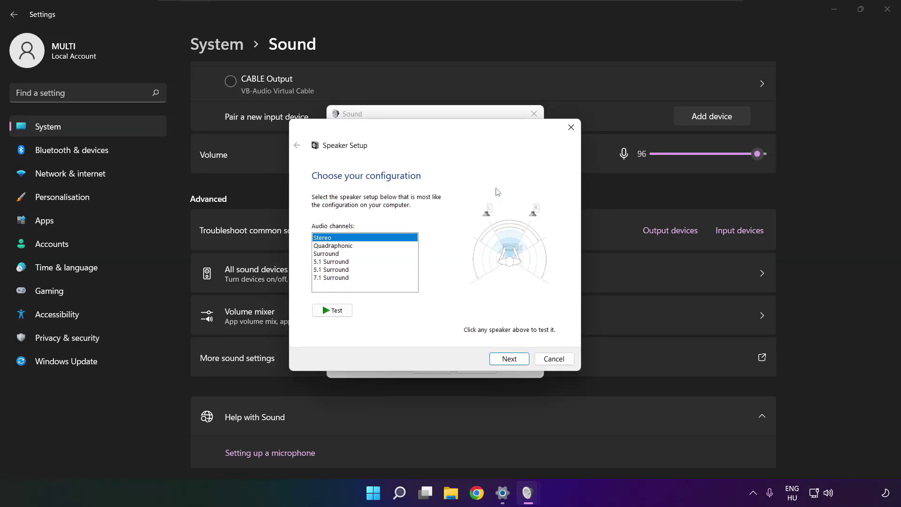
click(335, 279)
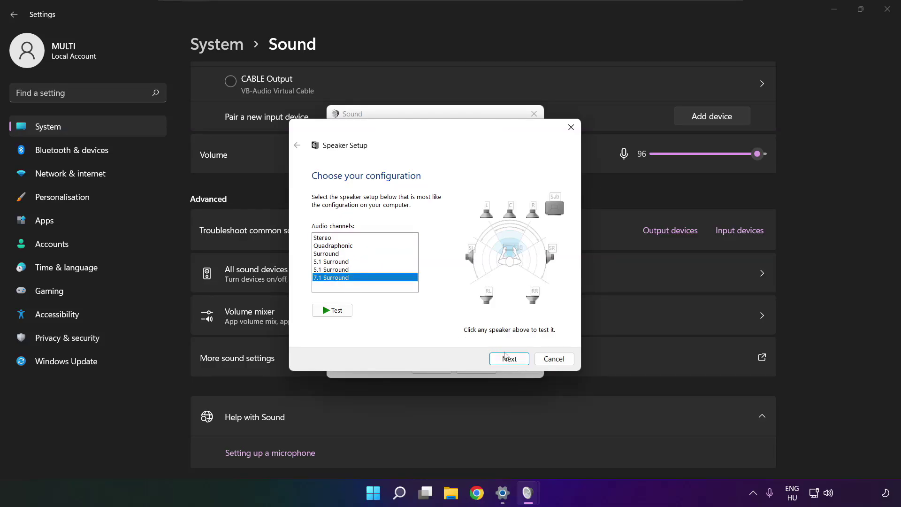
click(510, 359)
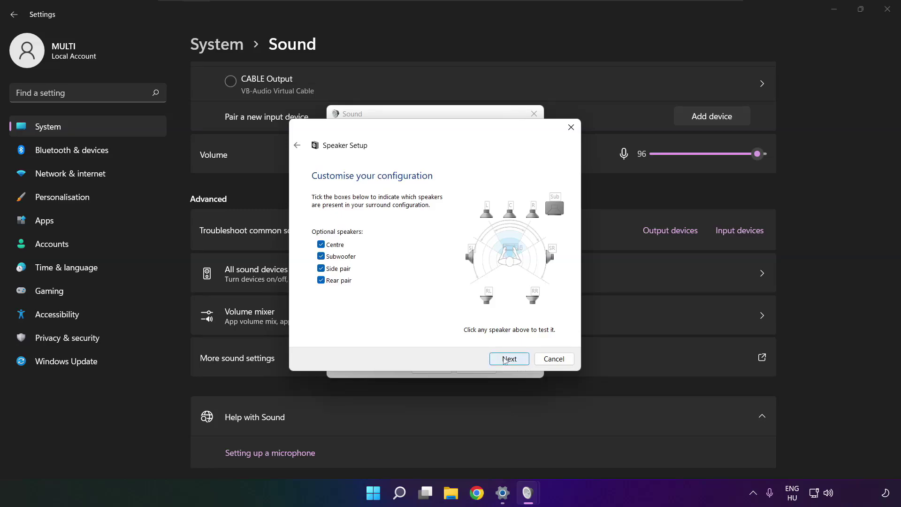
click(507, 360)
click(507, 360)
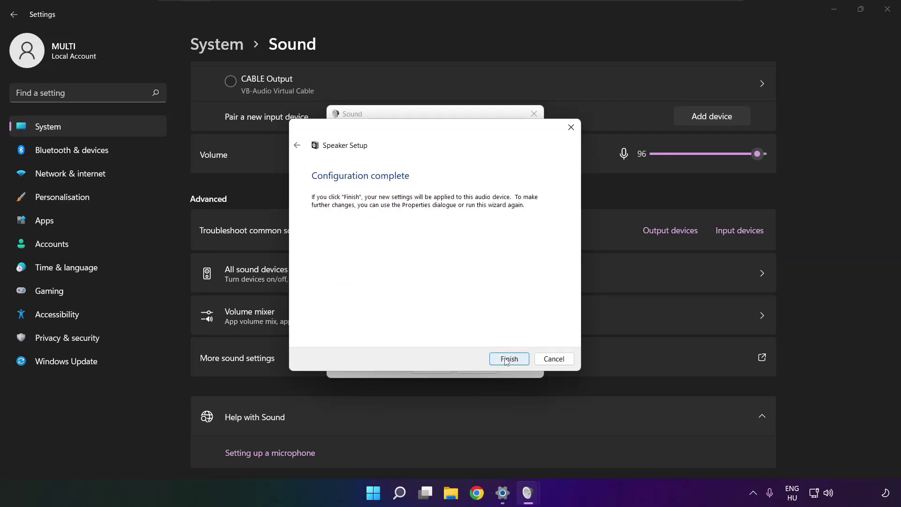
click(507, 360)
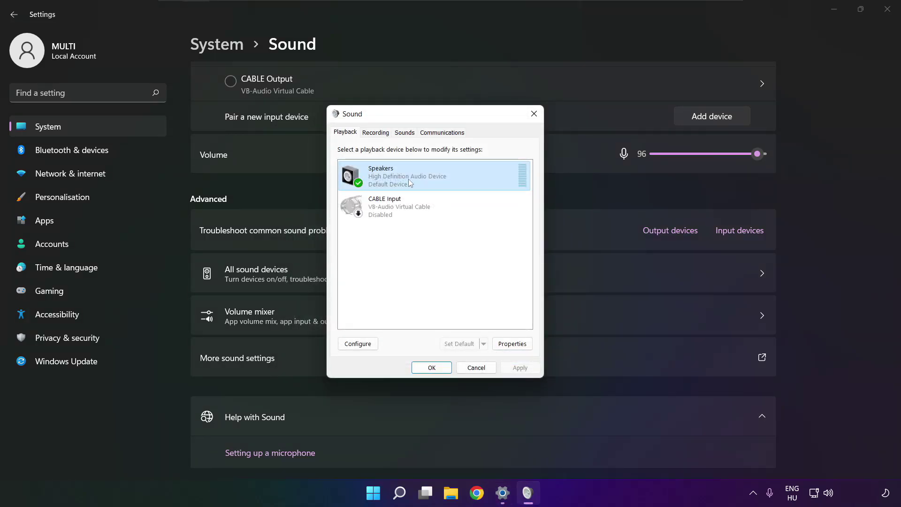
Step: Disable all enhancements in Speakers Properties and apply the change
click(512, 343)
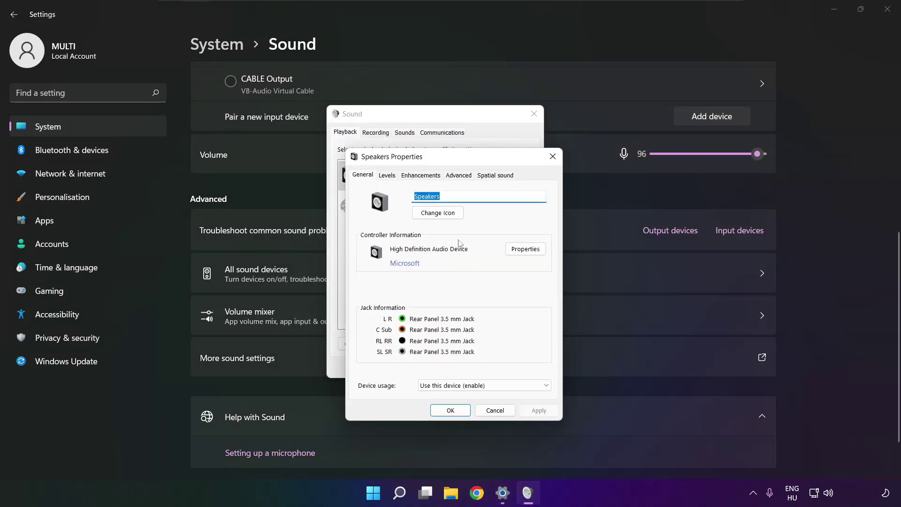
drag(424, 158, 406, 130)
click(373, 146)
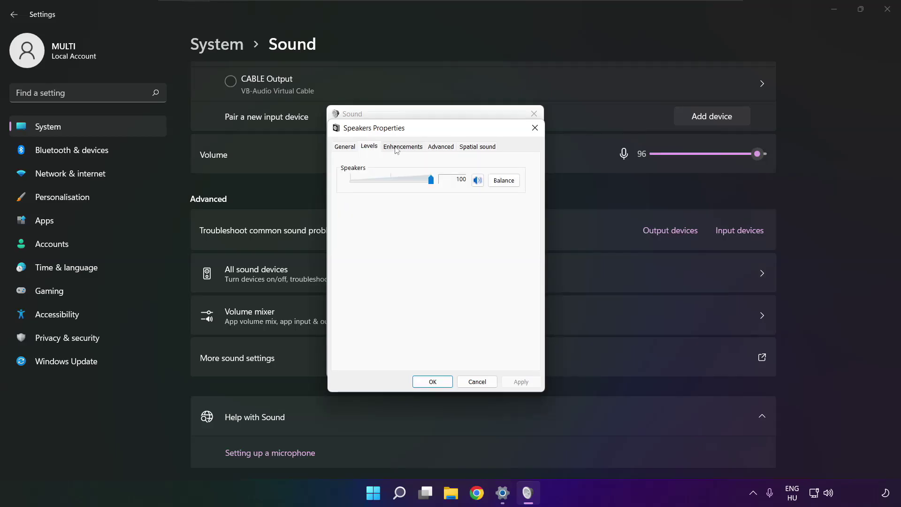
click(397, 147)
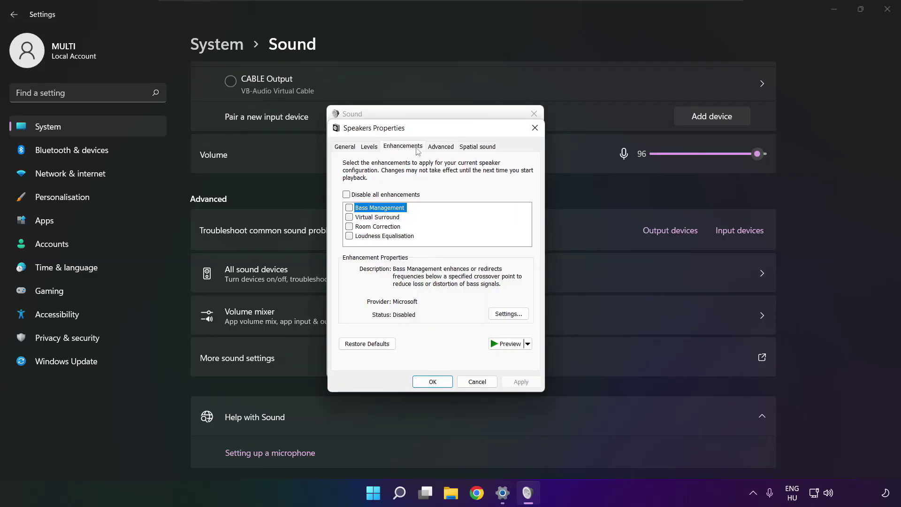
click(346, 195)
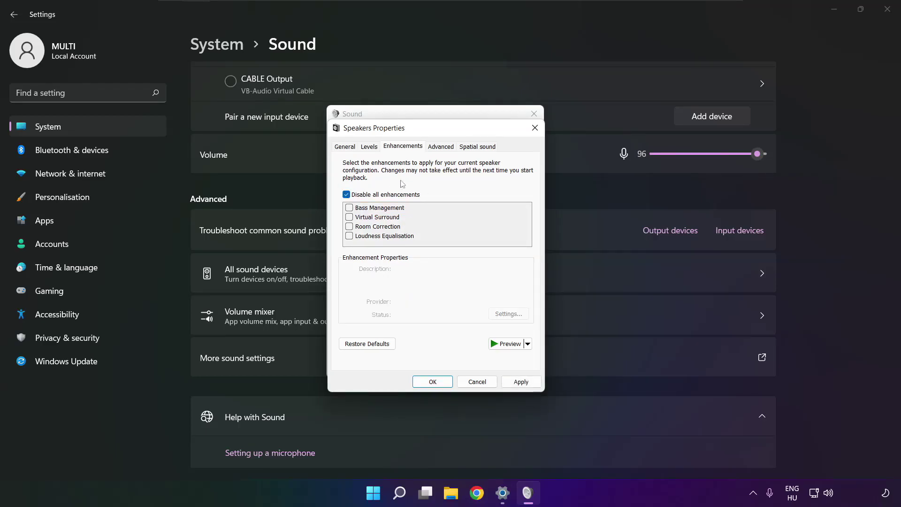
click(521, 382)
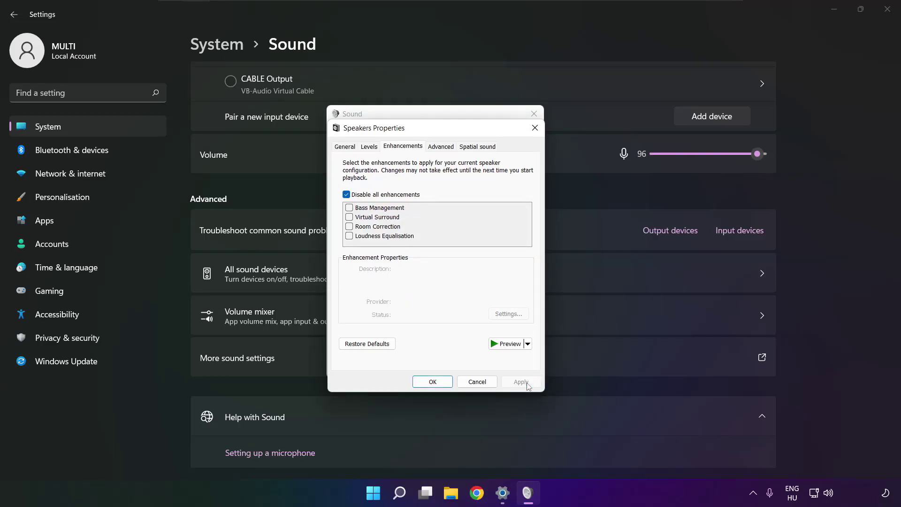
Step: Keep the default format at 16 bit, 48000 Hz and close Speakers Properties with OK
click(438, 148)
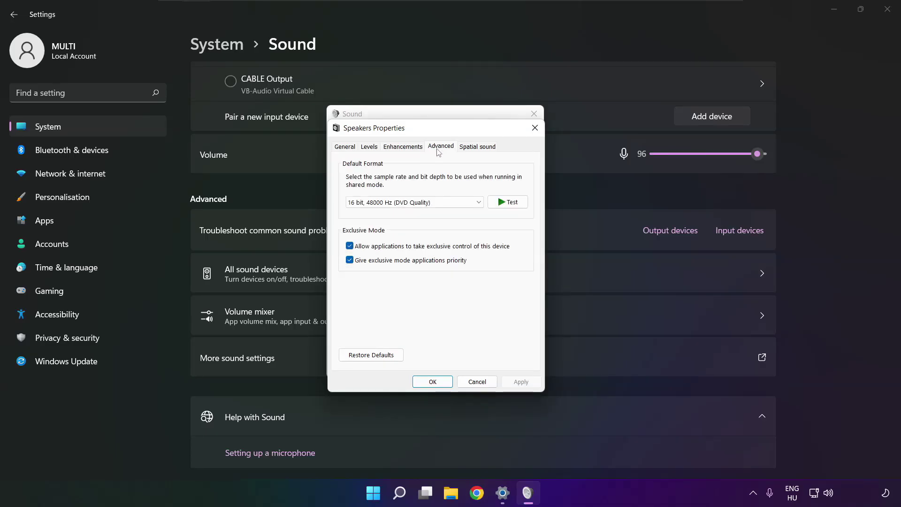
click(478, 202)
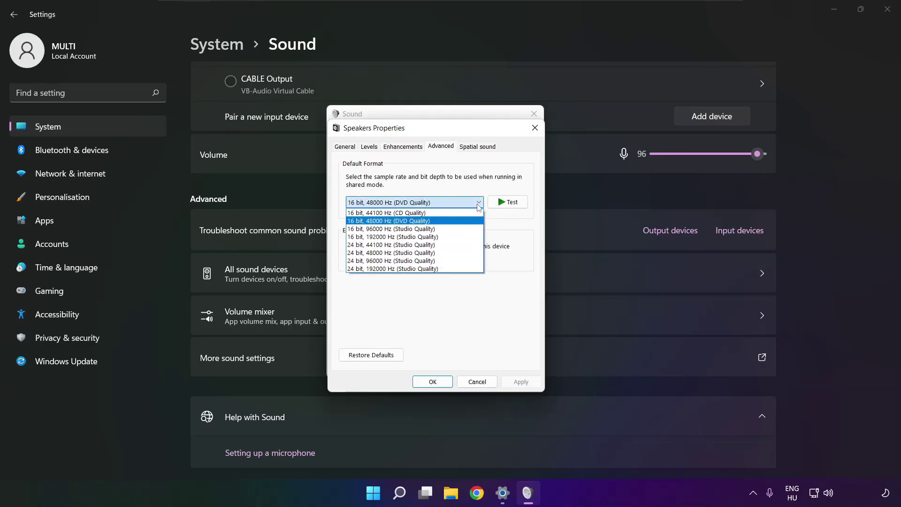
click(464, 225)
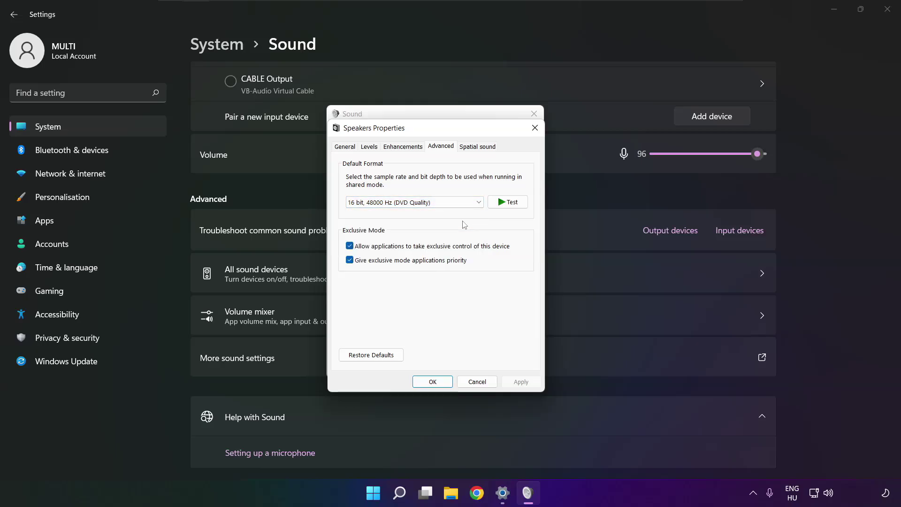
click(433, 380)
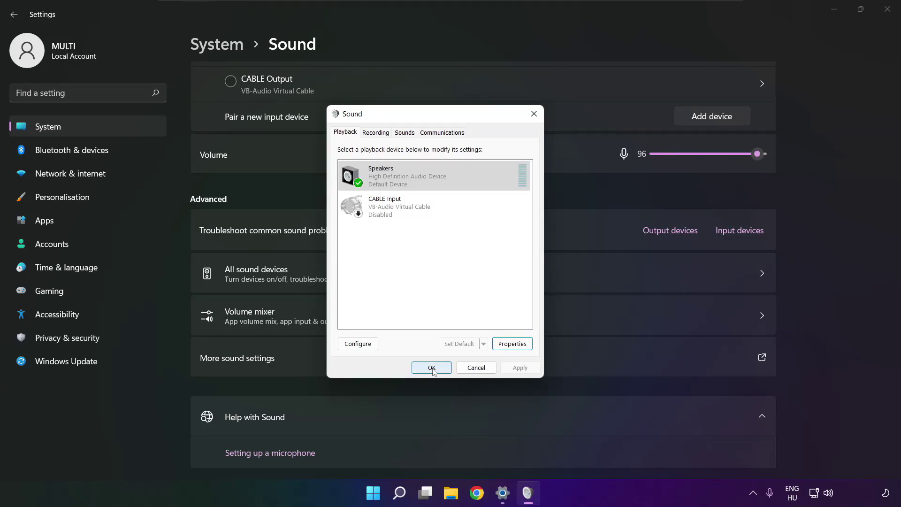
Step: Close the Sound dialog and Settings window, then bring up the Start menu power options
click(432, 369)
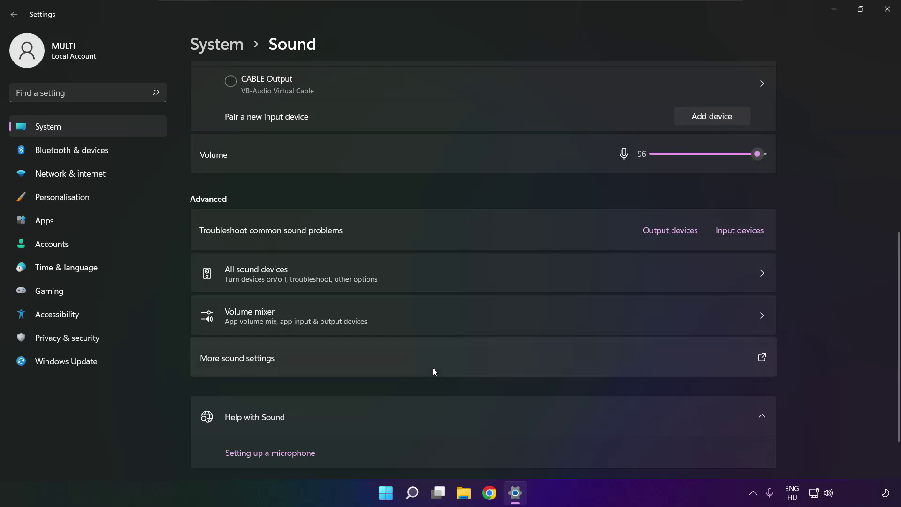
click(897, 15)
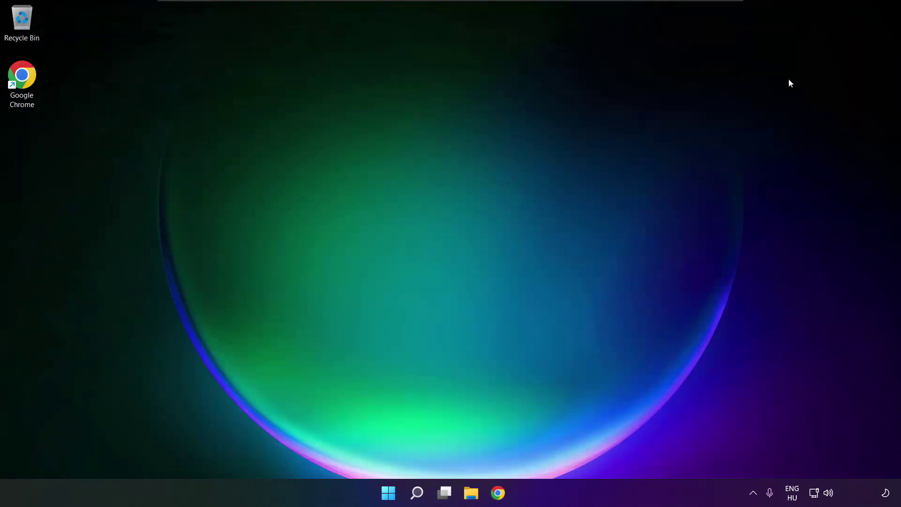
click(399, 492)
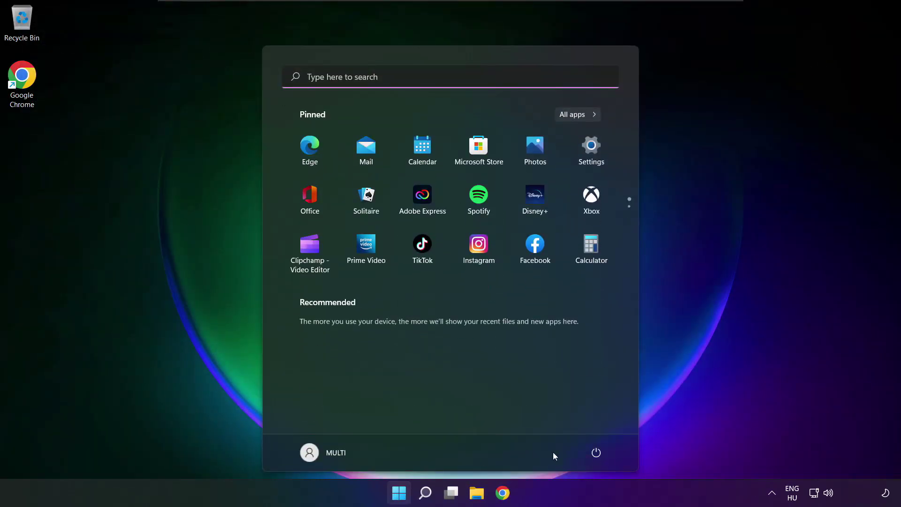
click(596, 454)
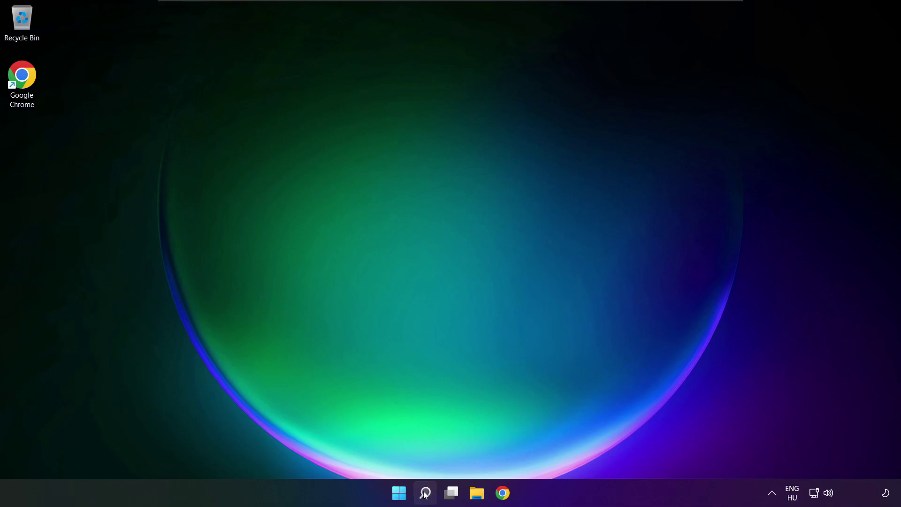
Step: Search for 'device manager' and open Device Manager, centring its window
click(425, 492)
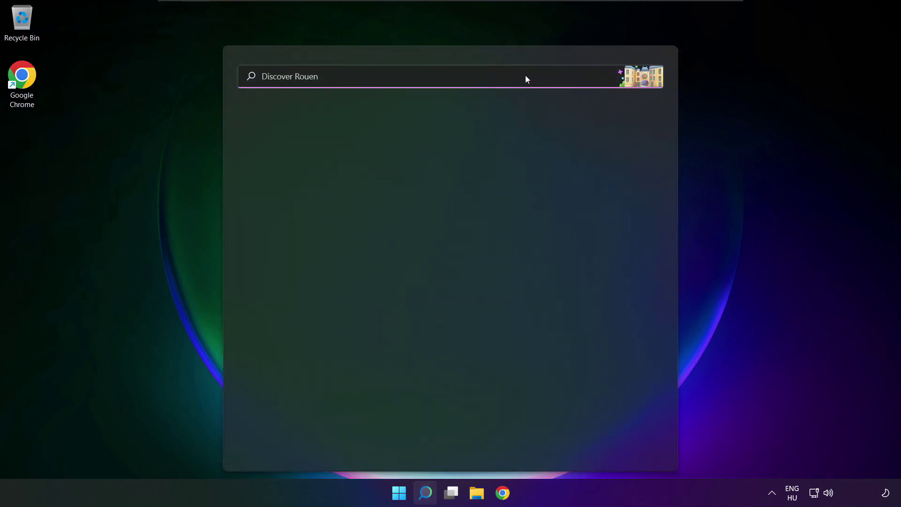
text(devic)
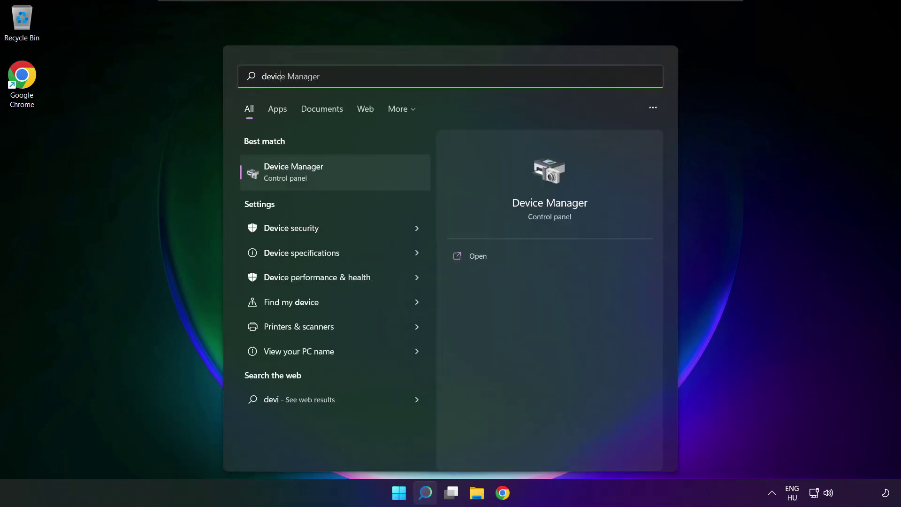
text(e manager)
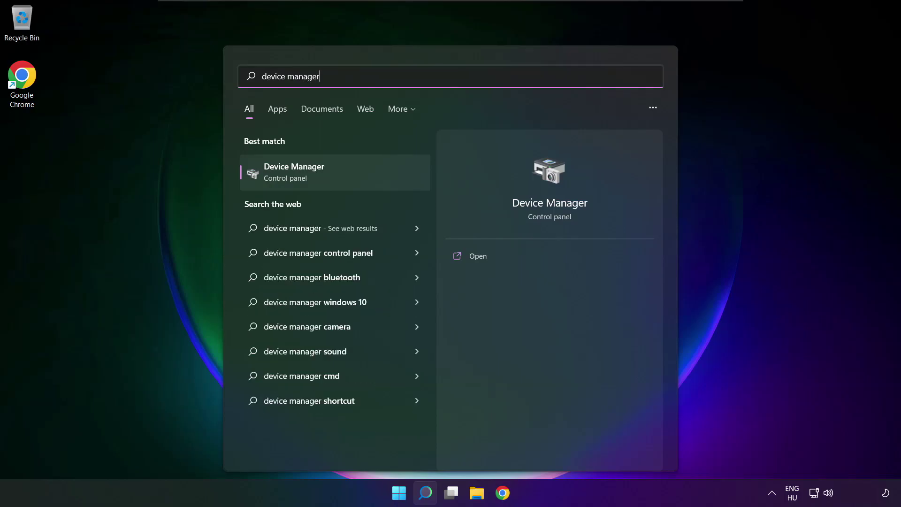
click(348, 171)
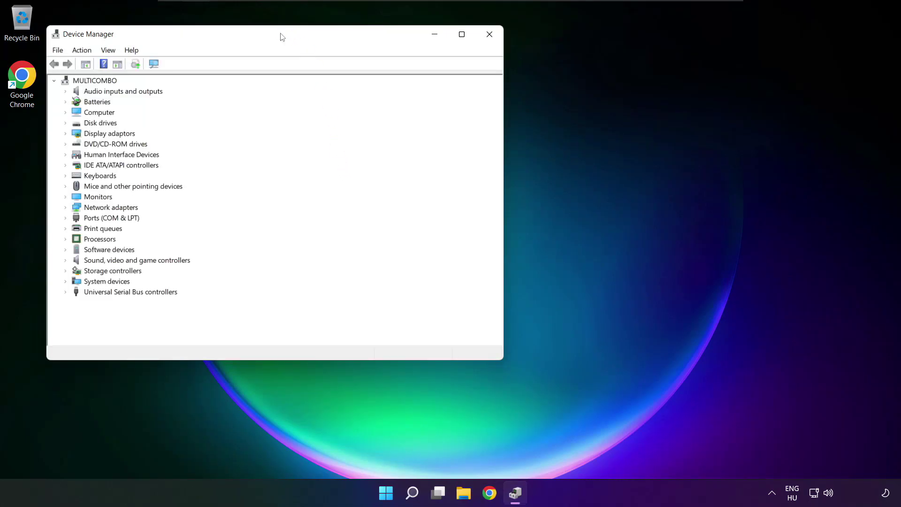
drag(282, 36, 472, 85)
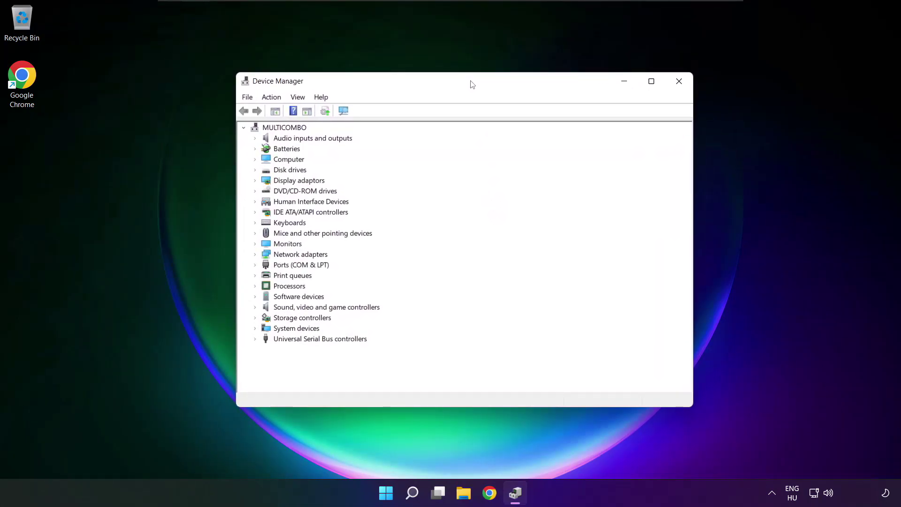
Step: Expand Sound, video and game controllers and bring up actions for High Definition Audio Device
click(275, 308)
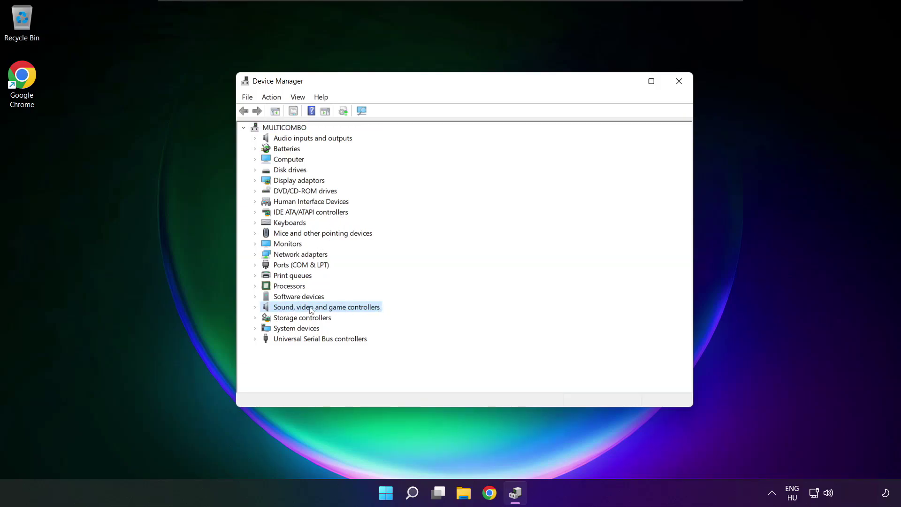
click(258, 308)
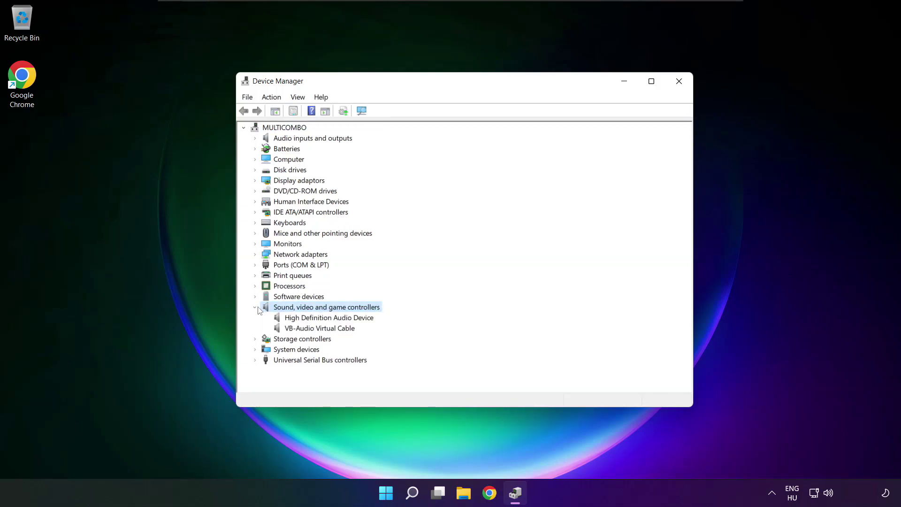
click(284, 318)
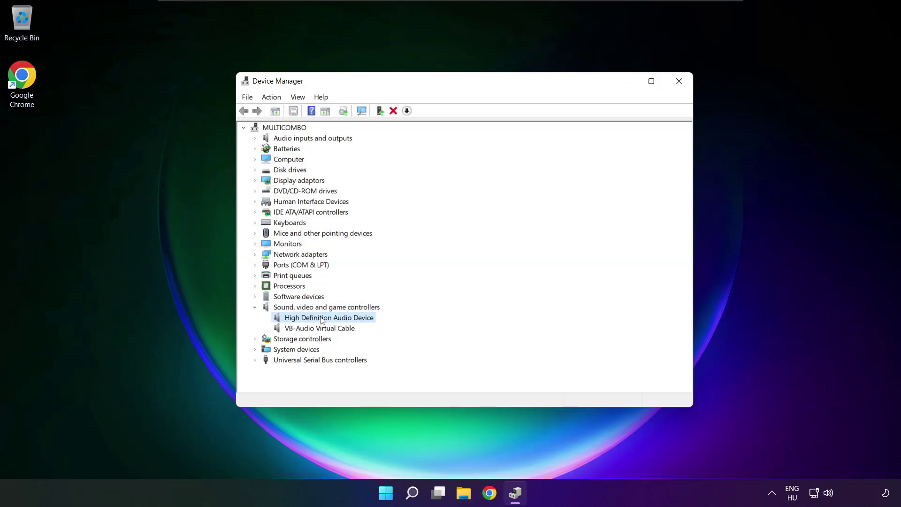
right_click(322, 319)
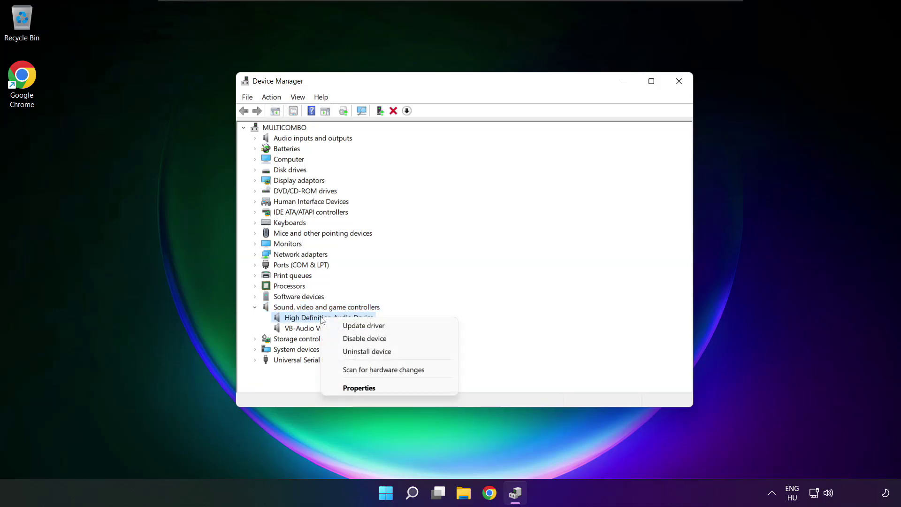
Step: Reinstall the High Definition Audio Device driver from the computer's available drivers, accepting the warning
click(407, 327)
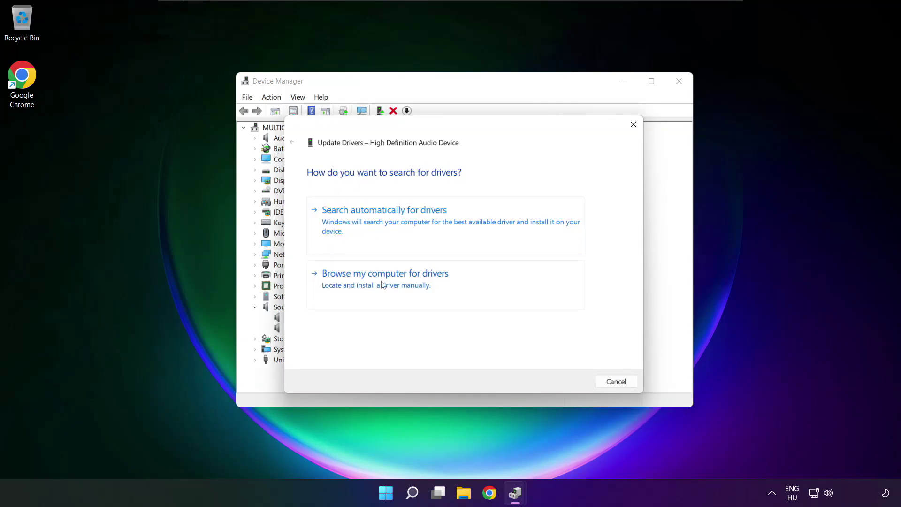
click(406, 285)
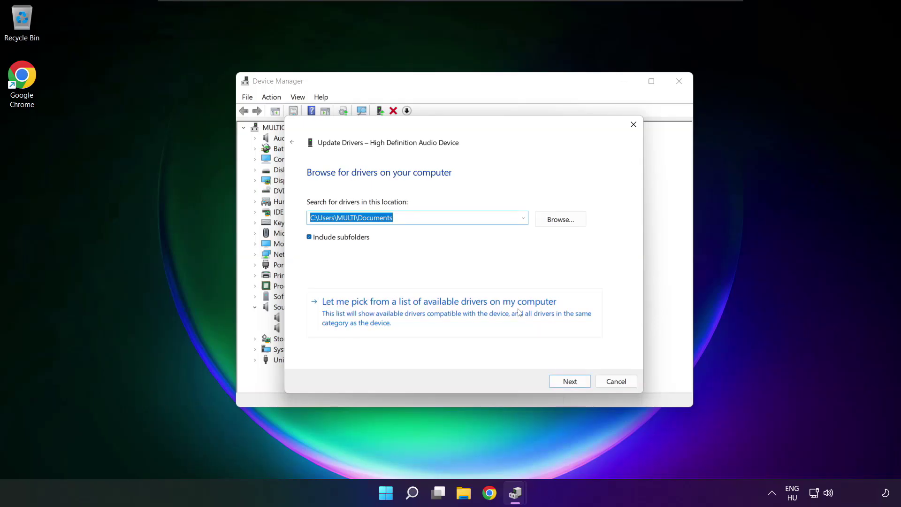
click(443, 319)
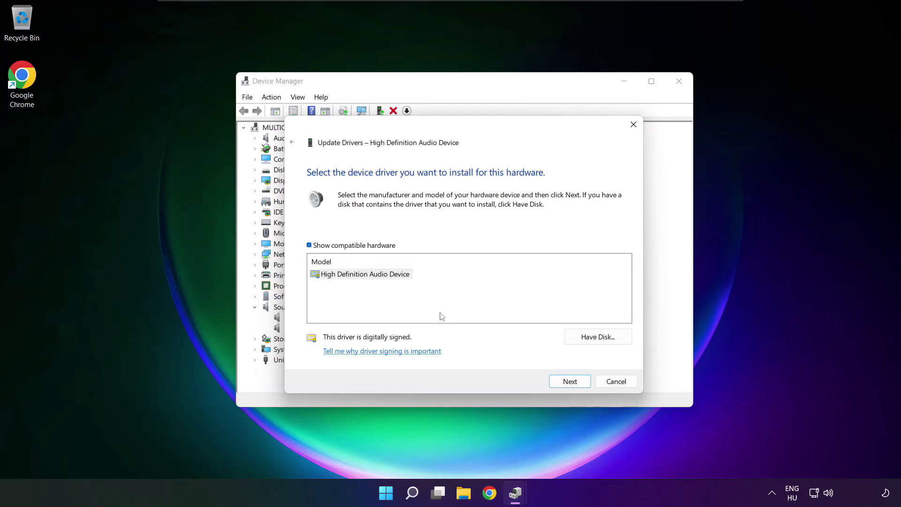
click(348, 278)
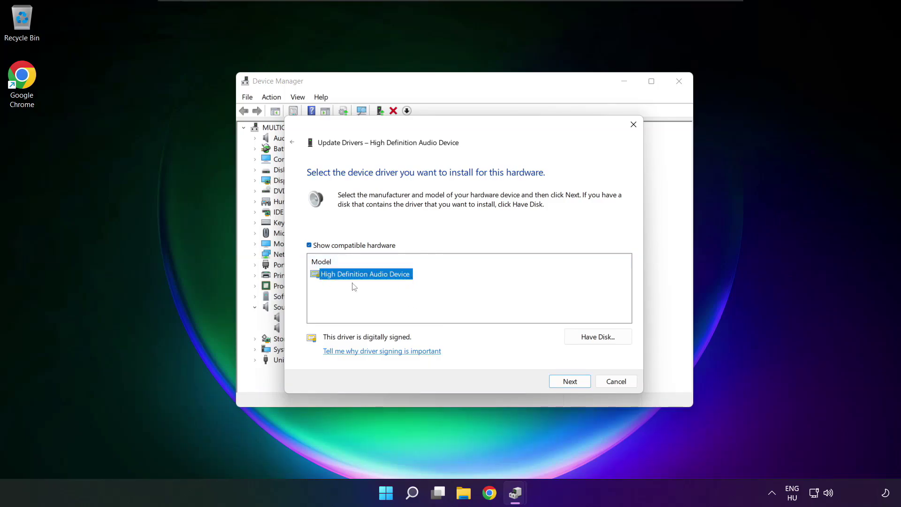
click(571, 382)
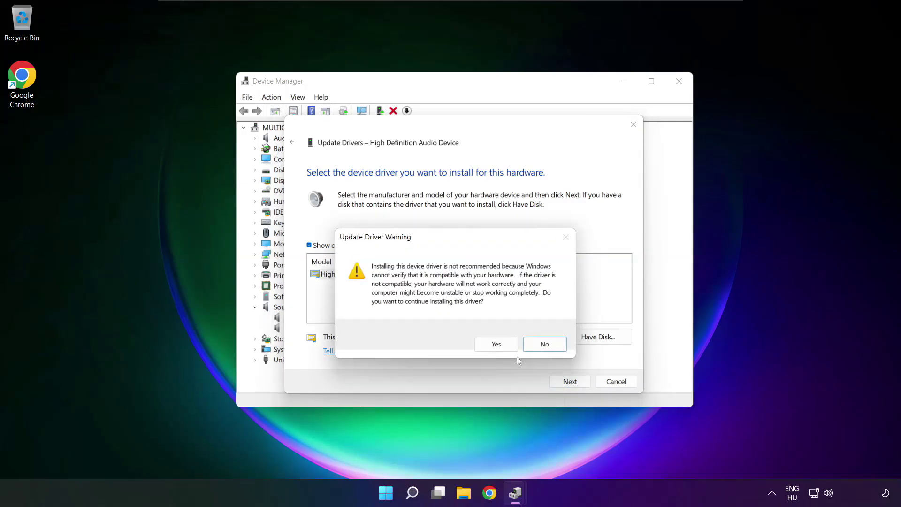
click(500, 346)
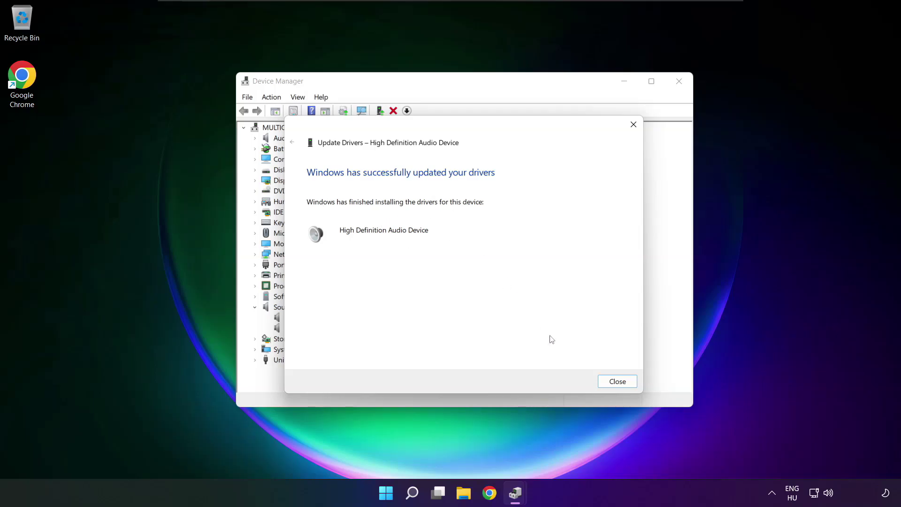
click(618, 382)
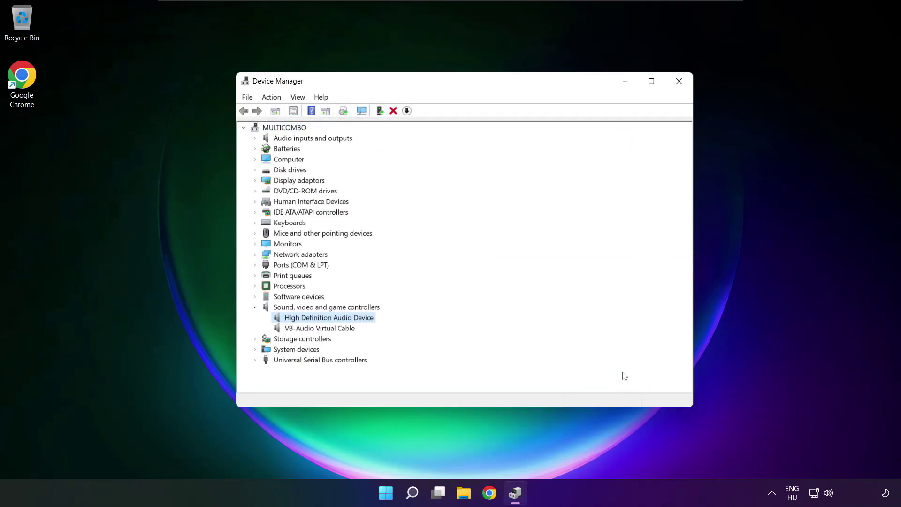
Step: Close Device Manager and bring up the Start menu power options
click(680, 82)
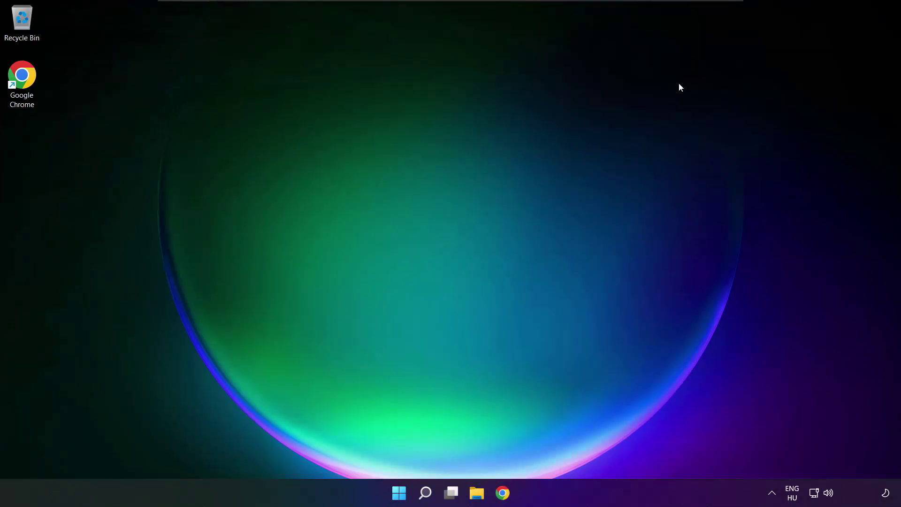
click(393, 493)
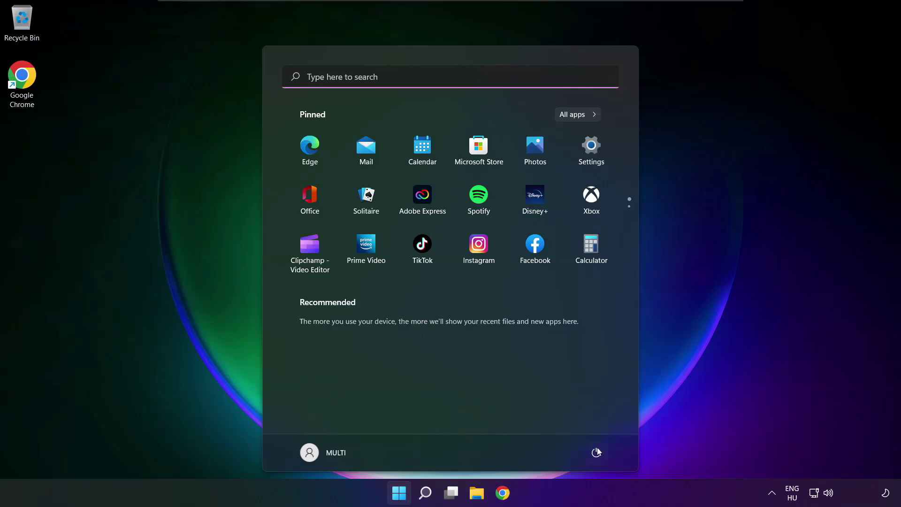
click(596, 452)
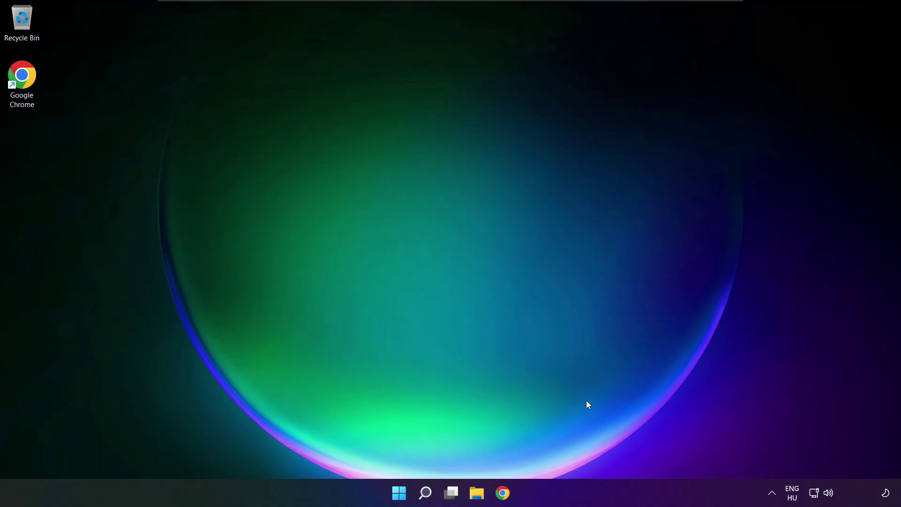
Step: From the taskbar speaker icon, open System > Sound and bring the Advanced troubleshooting options into view
right_click(829, 493)
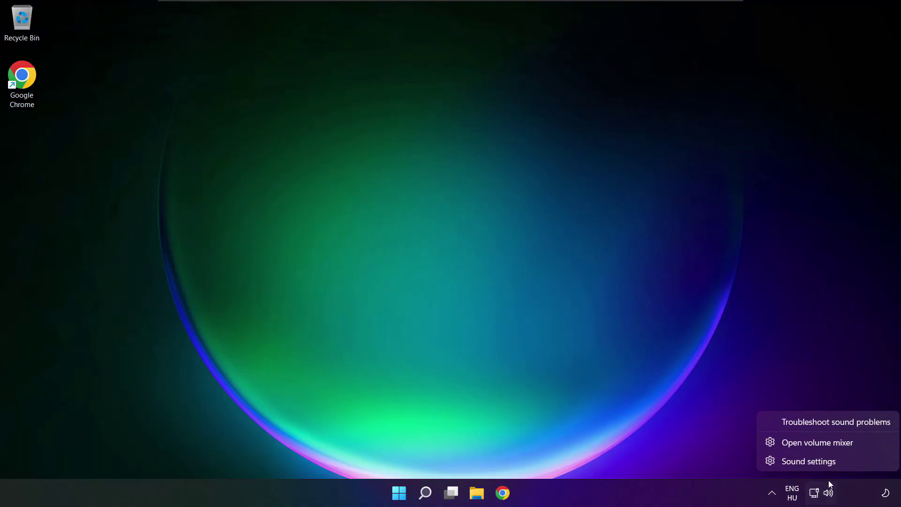
click(843, 462)
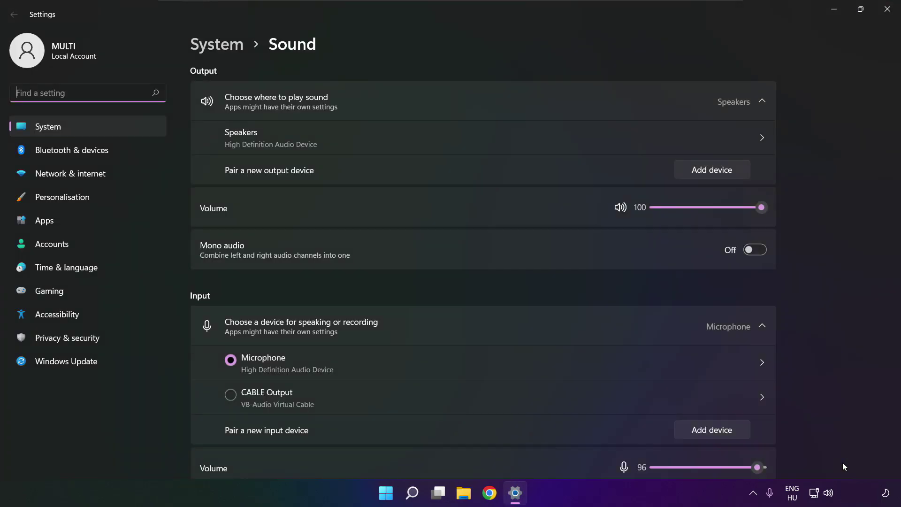
scroll(483, 271, down, 5)
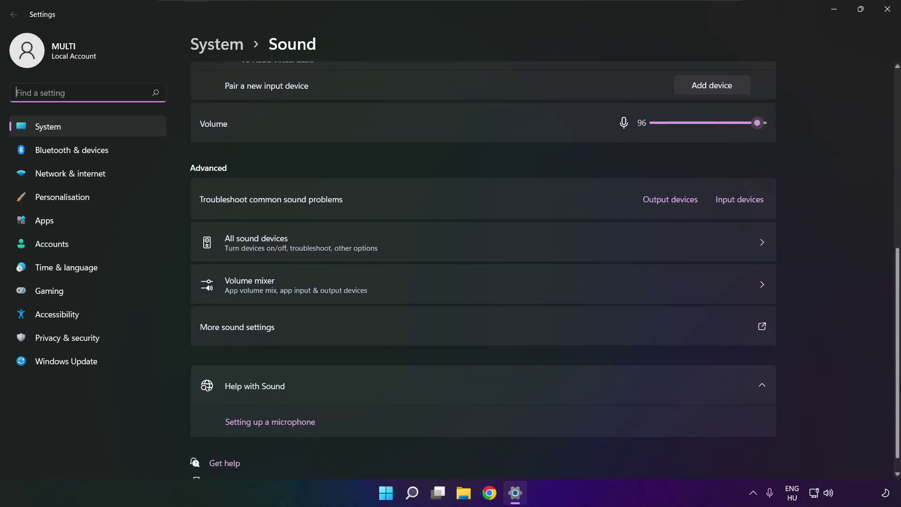
scroll(483, 272, down, 1)
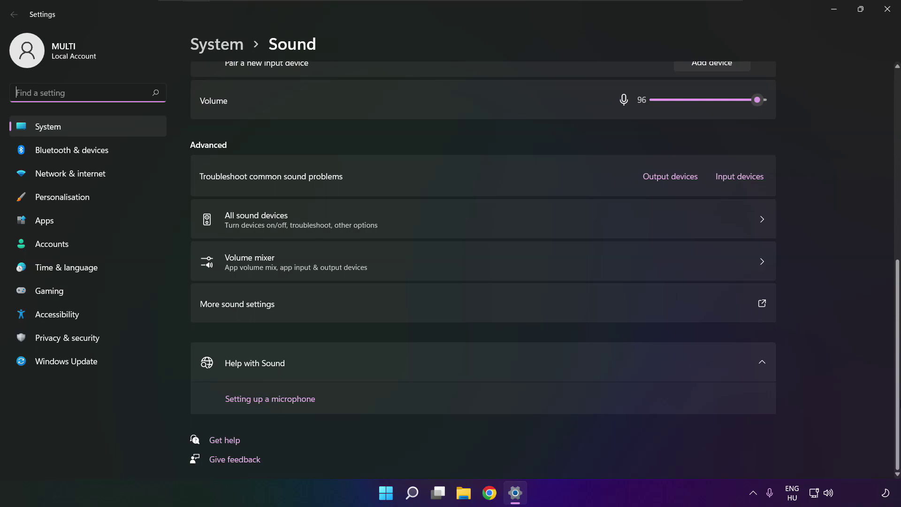
Step: Launch the Playing Audio troubleshooter for output devices
click(675, 182)
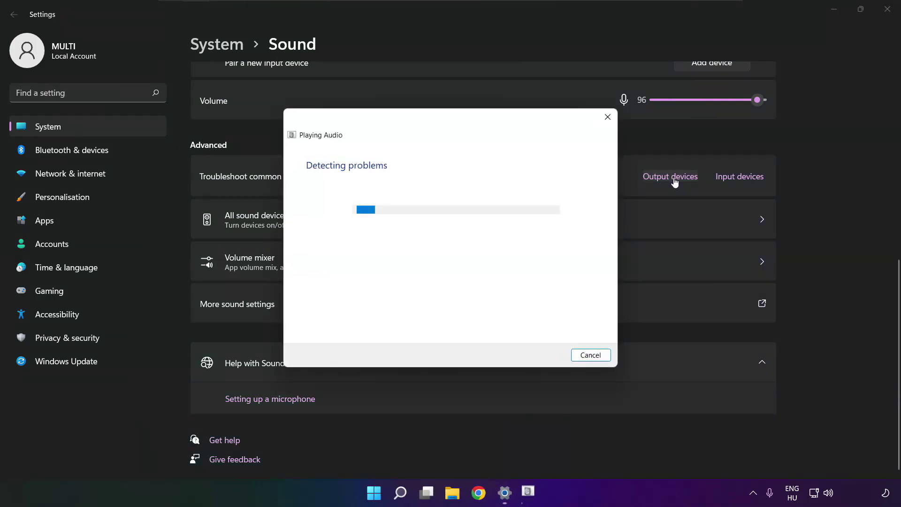